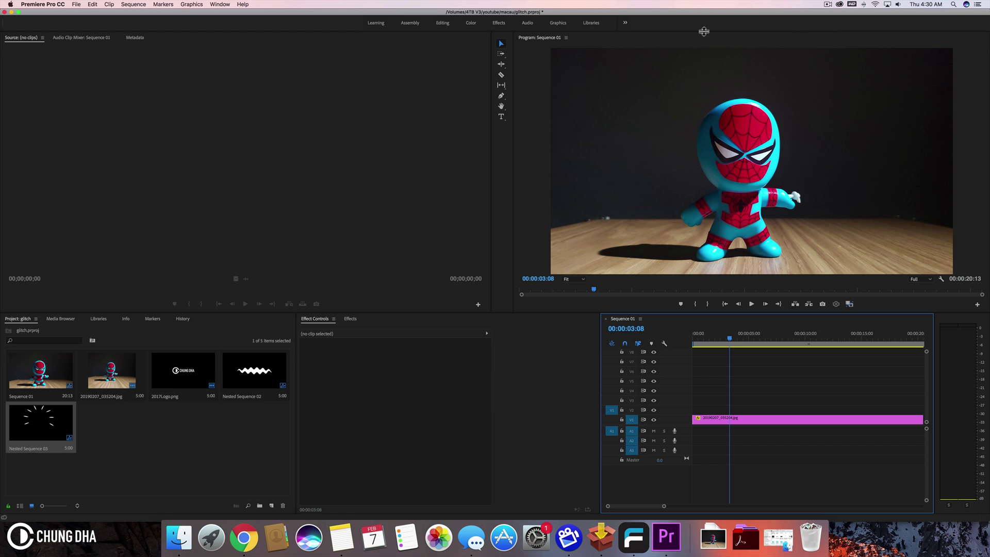
- Draw a closed white lens-shaped pen path stretching across the toy's face
left_click(501, 98)
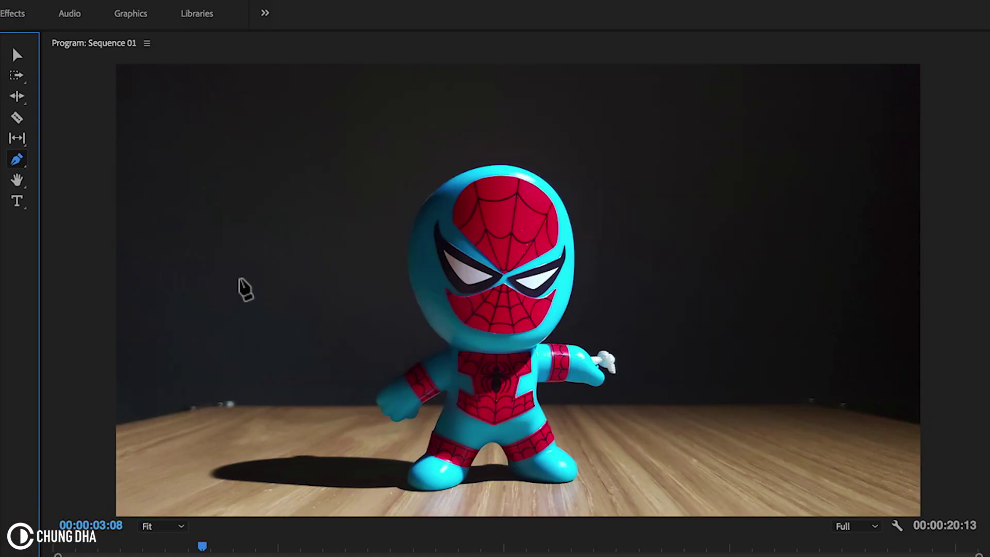
left_click(241, 276)
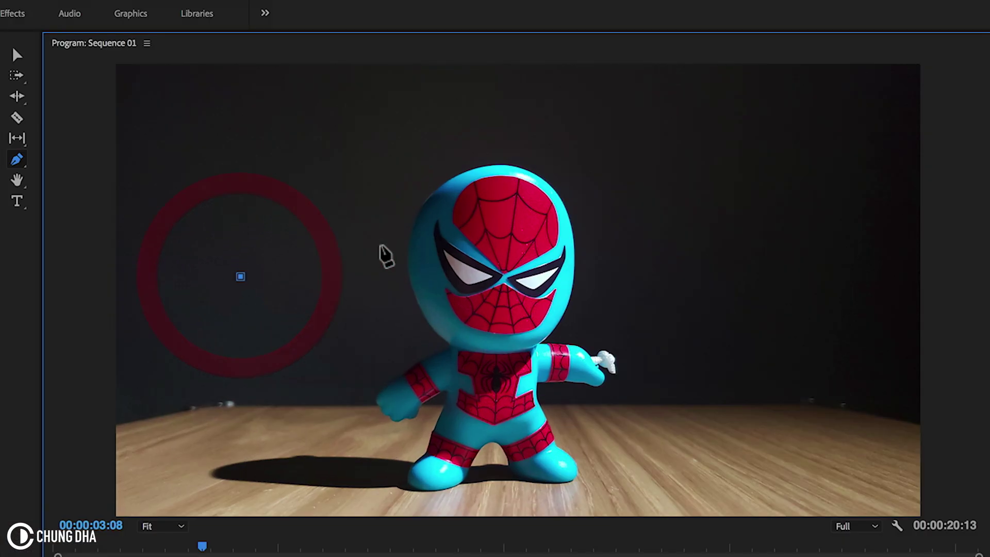
left_click_drag(501, 235, 690, 231)
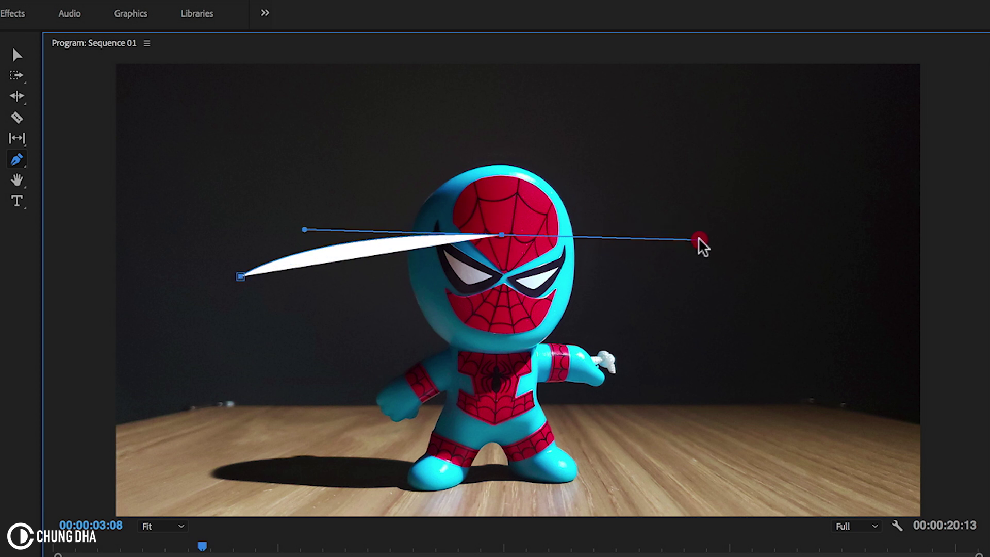
left_click_drag(689, 231, 699, 234)
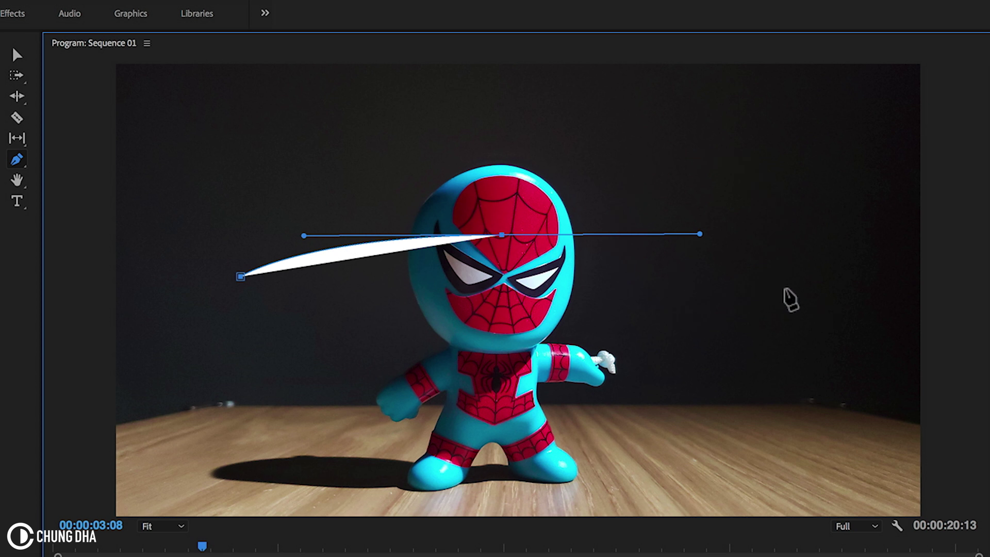
left_click(784, 290)
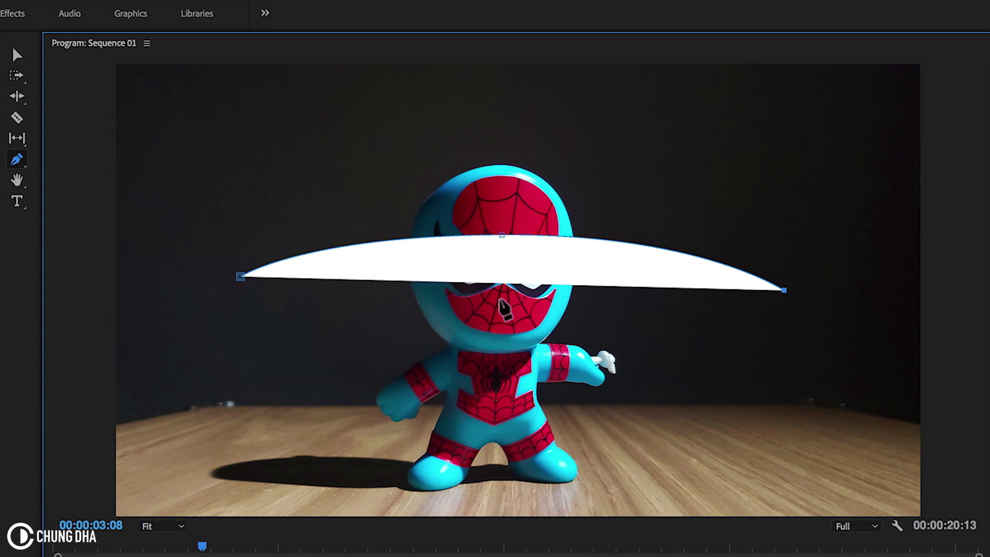
mouse_move(500, 303)
left_mouse_down()
mouse_move(683, 310)
mouse_move(334, 305)
left_mouse_up()
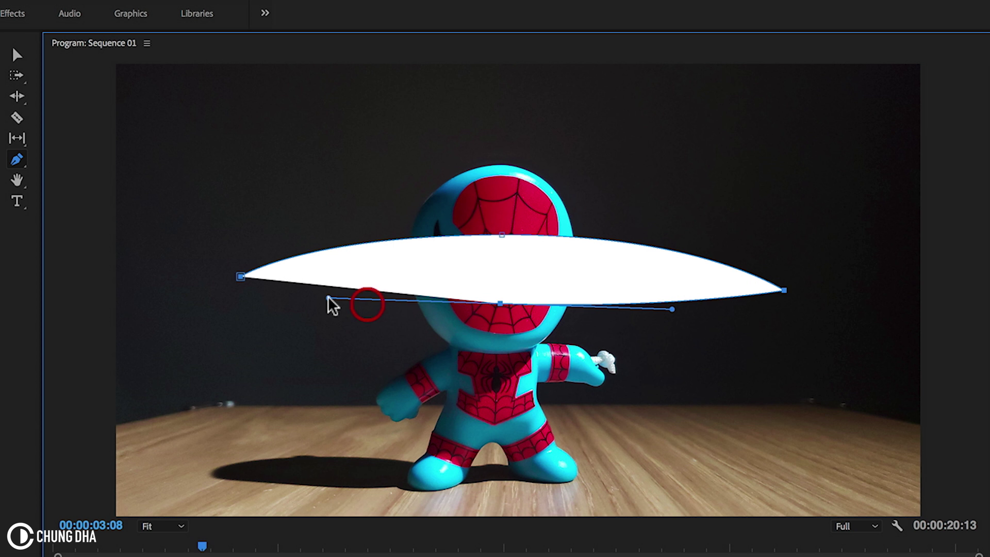
left_click(240, 276)
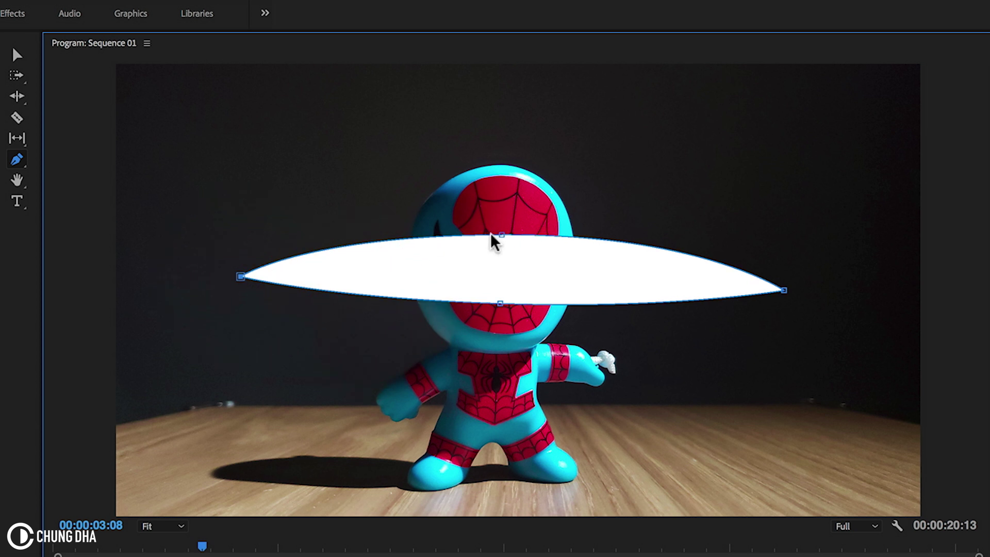
- Flatten the lens's top curve and pull its bottom curve slightly lower
left_click_drag(500, 237, 502, 253)
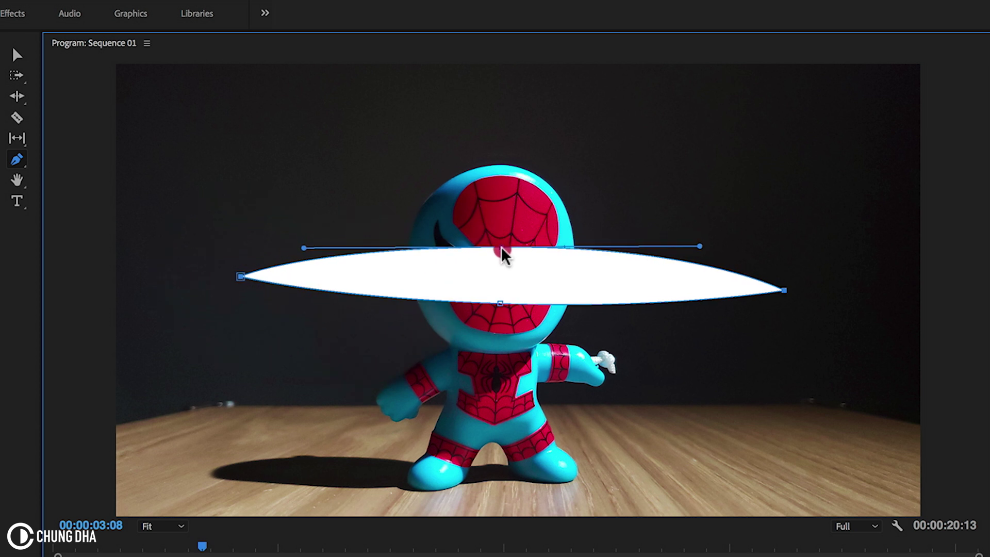
left_click(505, 263)
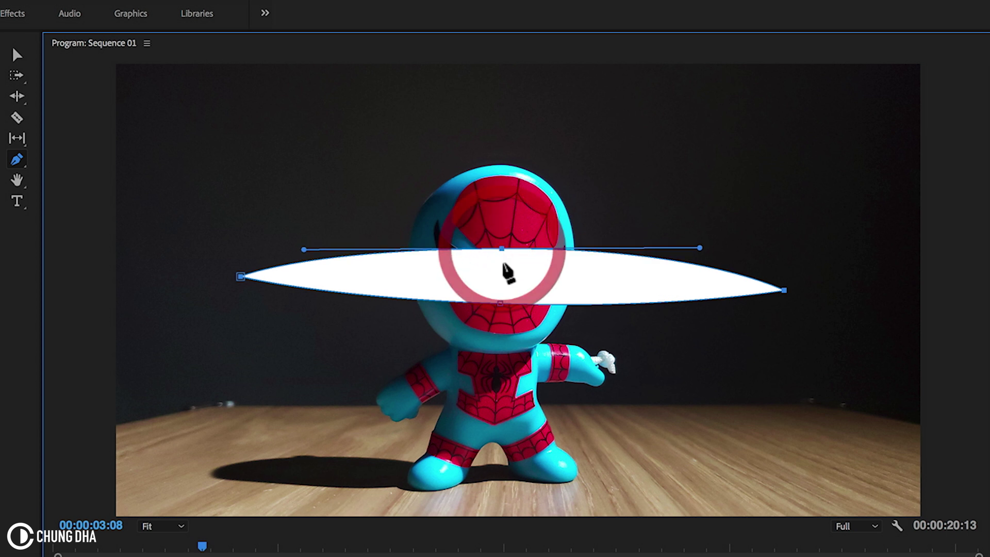
left_click_drag(502, 303, 503, 312)
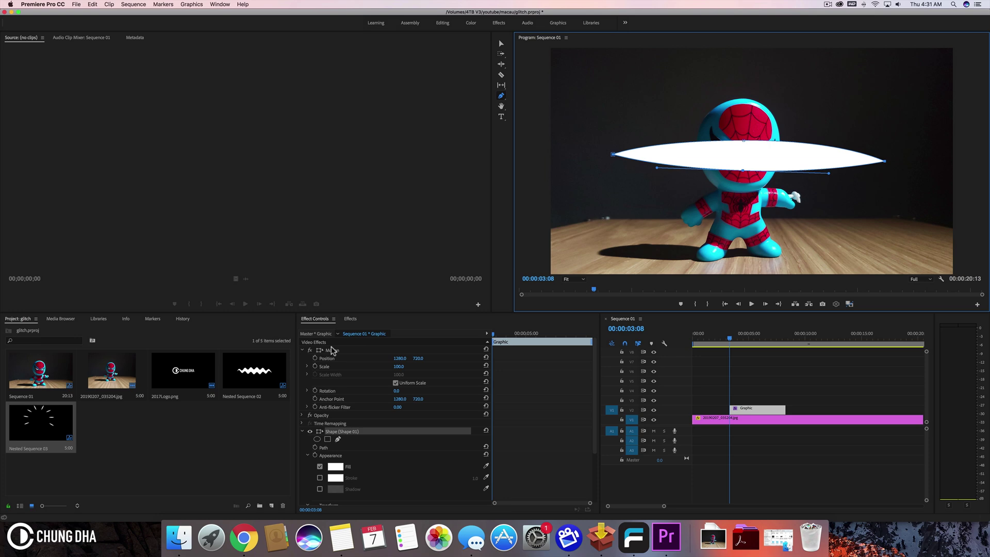
- Apply the Distort > Wave Warp effect to the white Graphic clip on V2
left_click(346, 319)
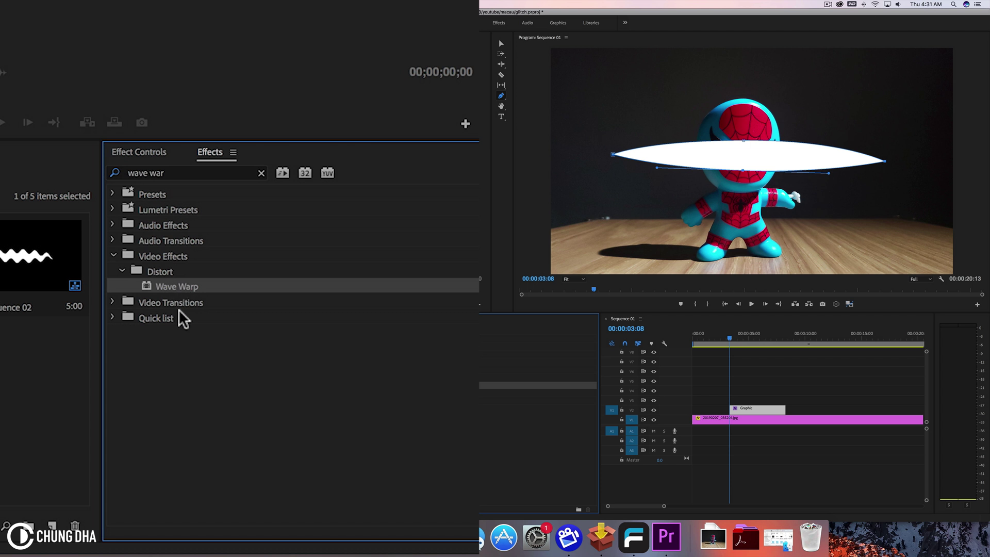
left_click_drag(175, 286, 235, 294)
left_click_drag(666, 356, 751, 409)
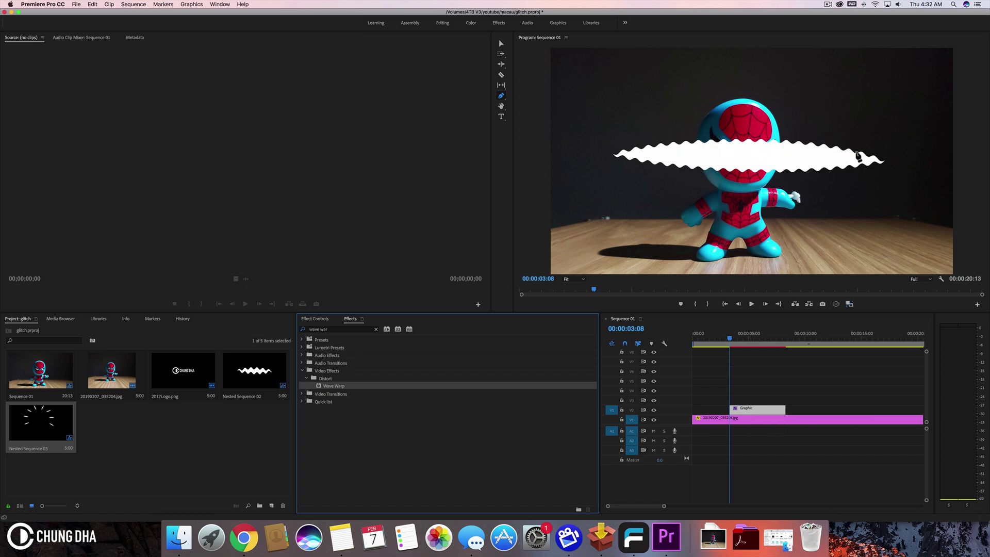
- Set Wave Warp's Wave Width to 120 and Wave Height to 45
left_click(316, 319)
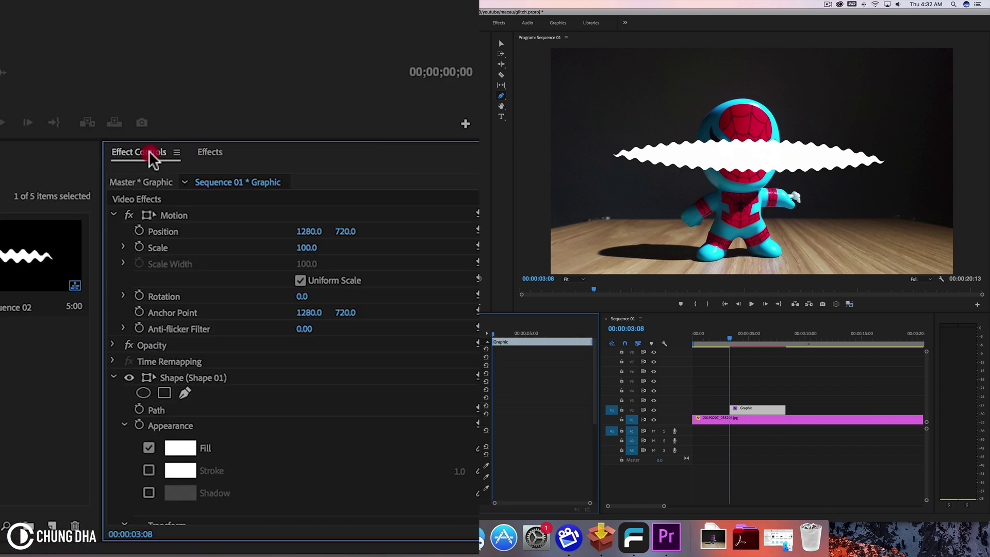
scroll(347, 432, "down", 5)
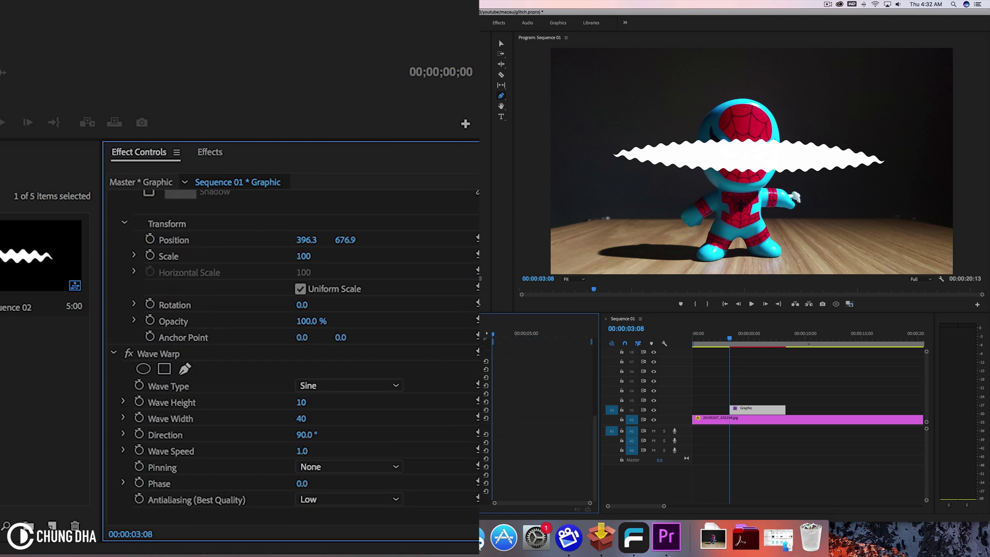
left_click_drag(304, 418, 315, 420)
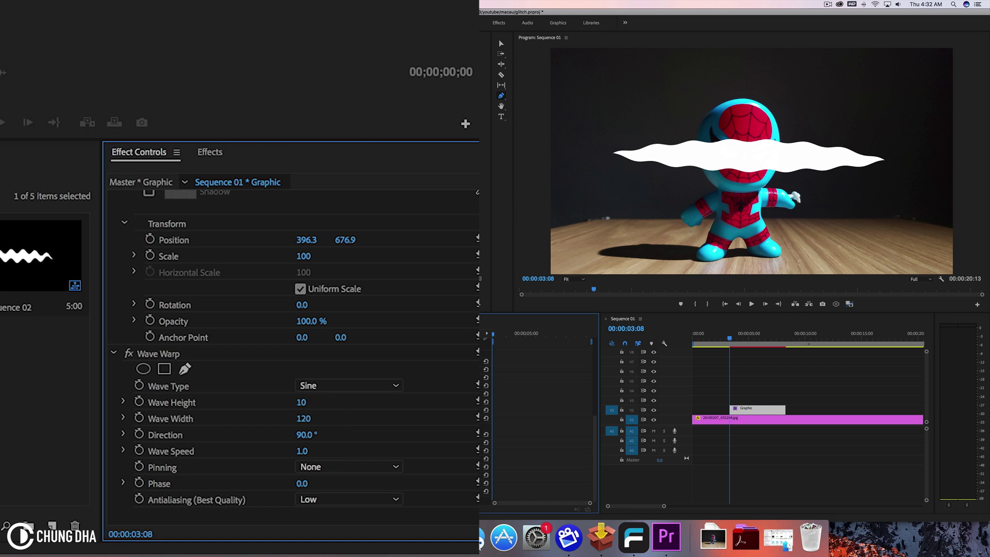
left_click_drag(301, 402, 319, 403)
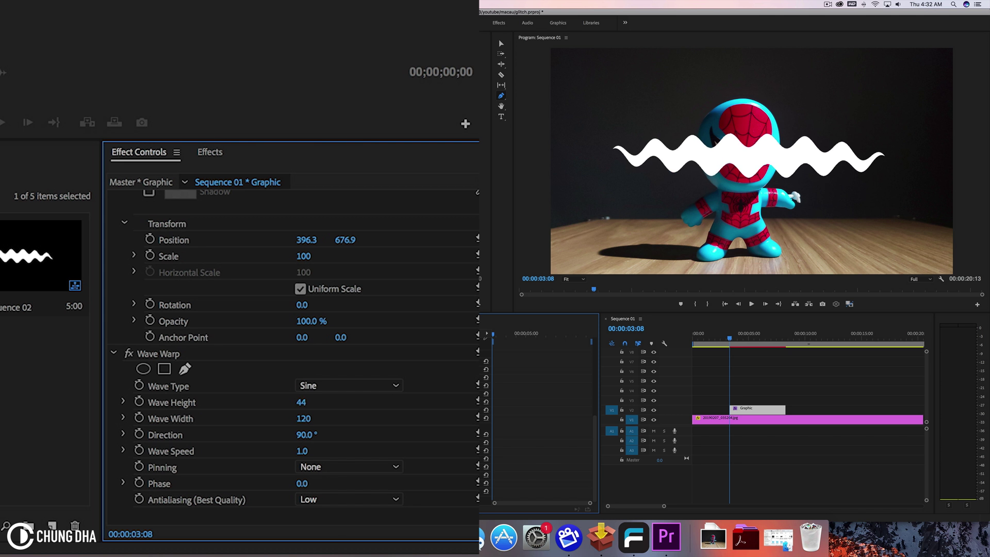
left_click(316, 401)
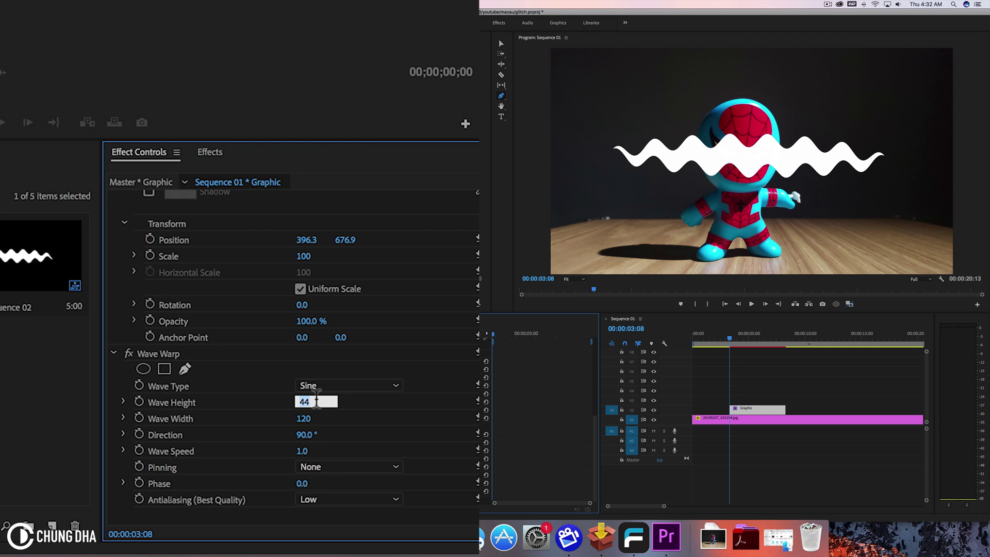
type("45")
key("Return")
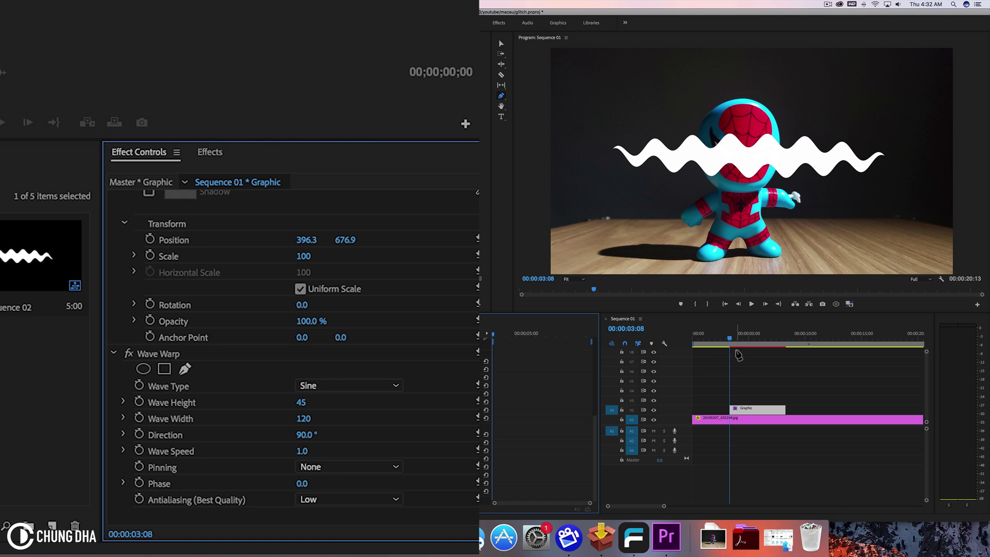
- Play back the sequence to preview the rippling wave
key("space")
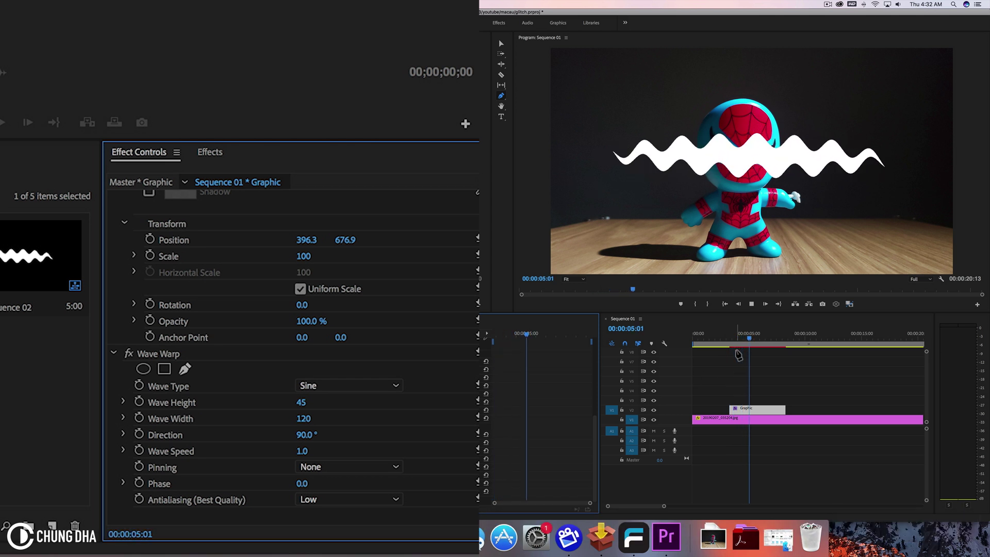
key("space")
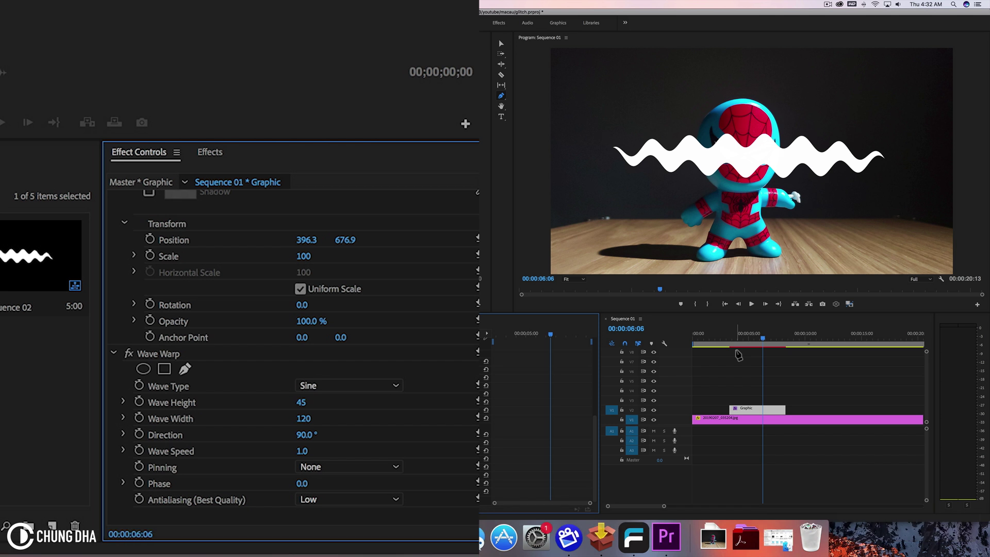
key("space")
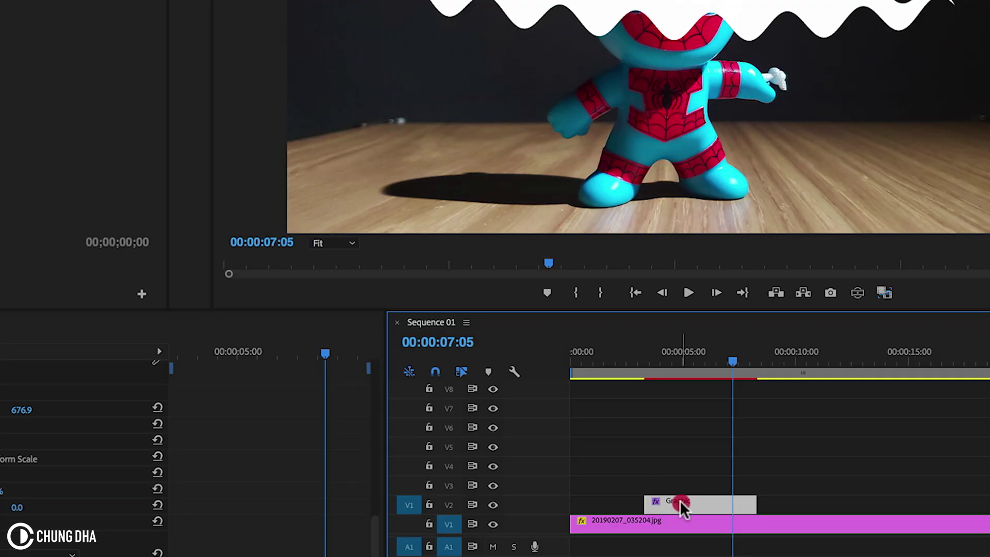
- Nest the Graphic clip as Nested Sequence 04
right_click(680, 503)
left_click(738, 369)
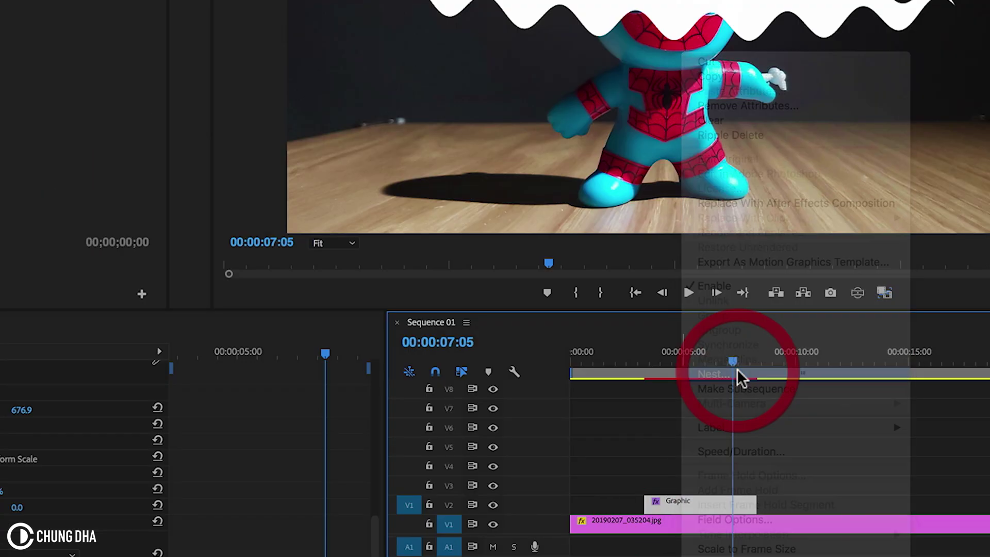
key("Return")
left_click(712, 420)
left_click(710, 339)
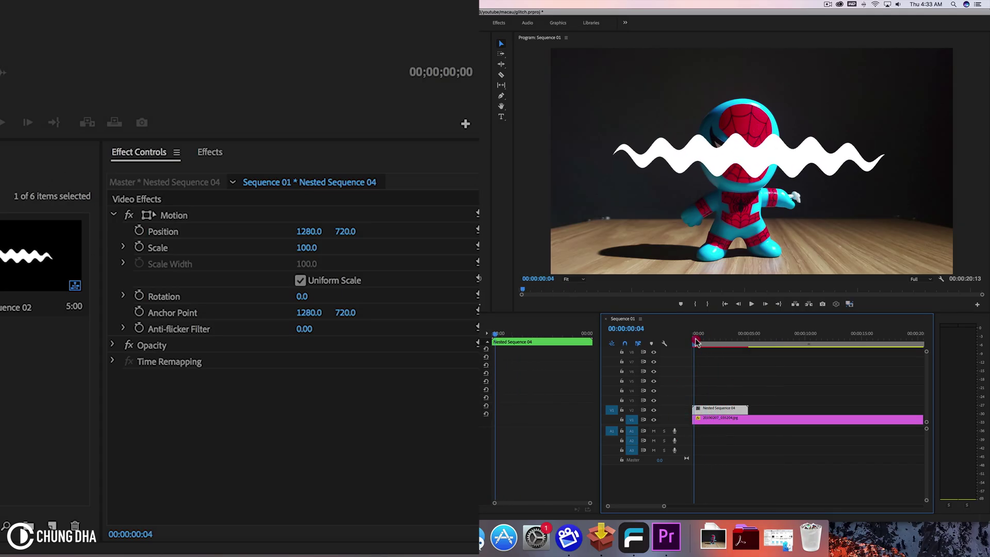
- Select the nested clip and scrub its Scale down to about 10
left_click_drag(710, 339, 718, 339)
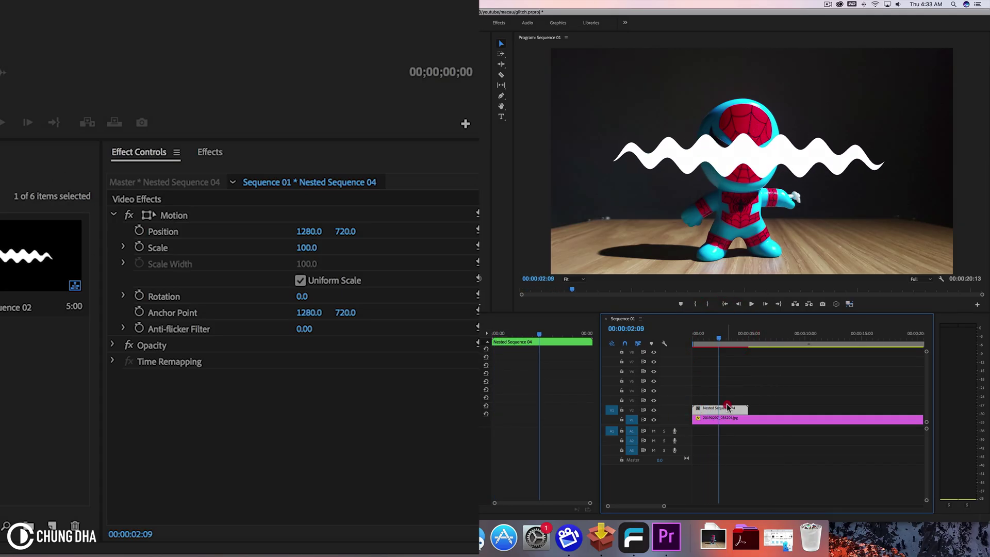
left_click(727, 407)
left_click(727, 410)
left_click_drag(320, 248, 280, 249)
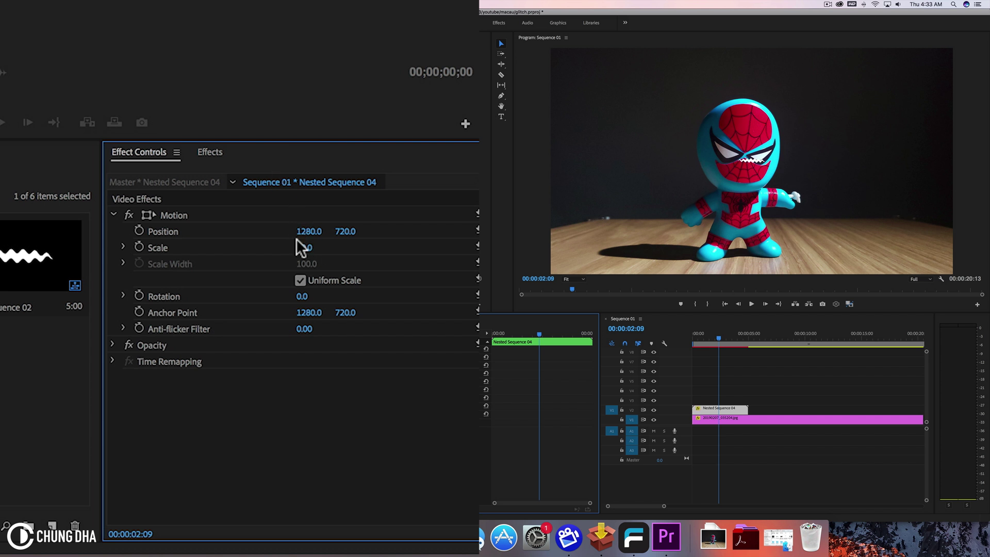
- Set the nested squiggle's Scale to 15
left_click(311, 247)
type("15")
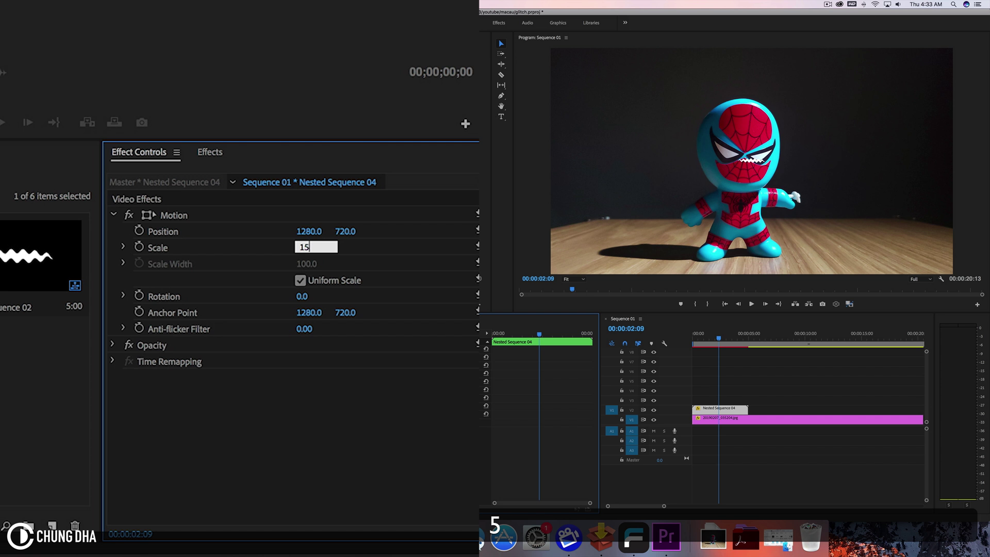
key("Return")
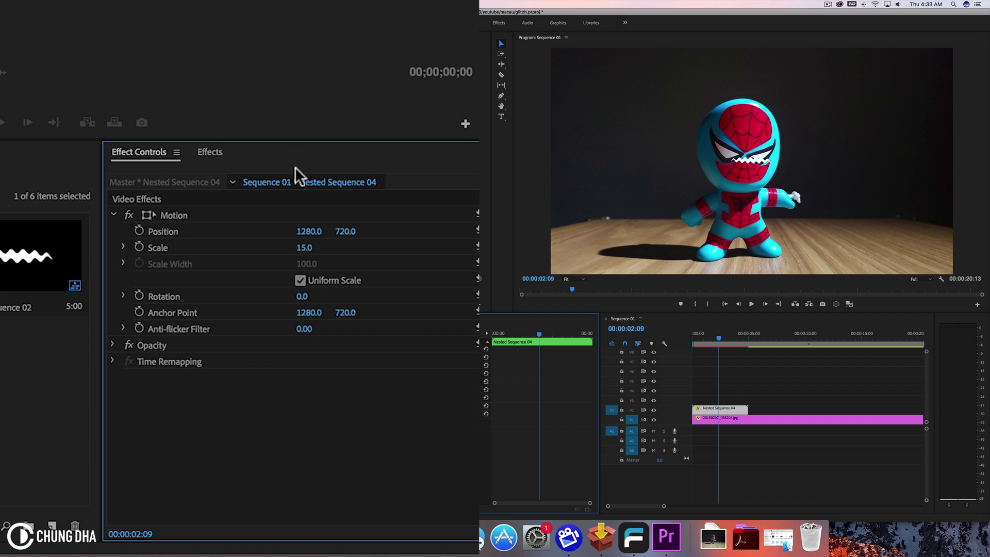
- Move the squiggle right of the toy's head and tilt it about 16°
left_click(195, 217)
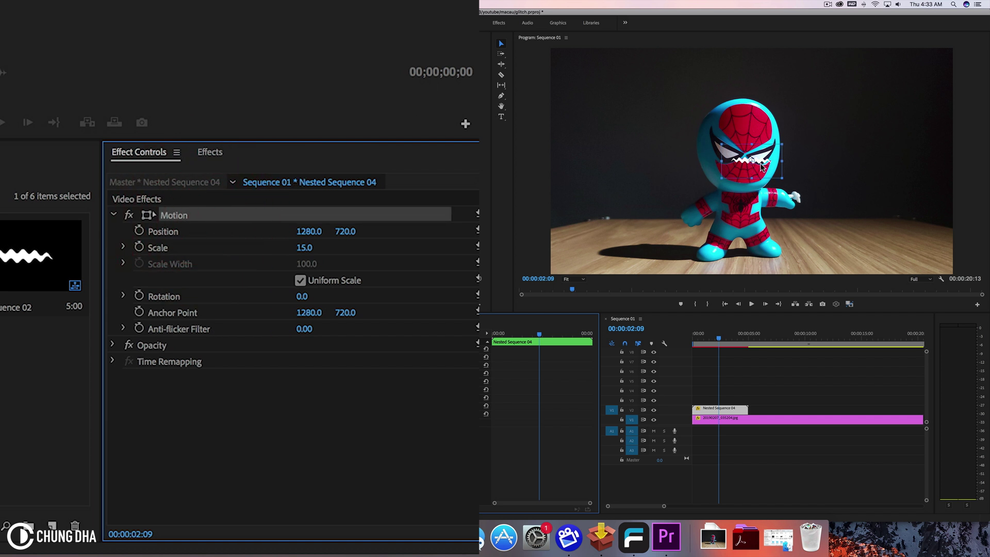
left_click_drag(762, 166, 825, 171)
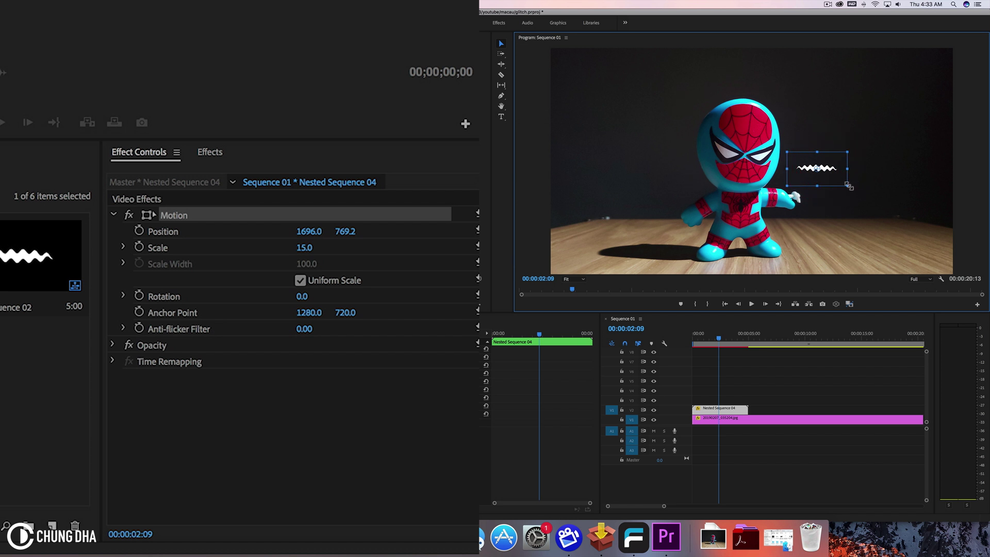
left_click_drag(850, 188, 848, 202)
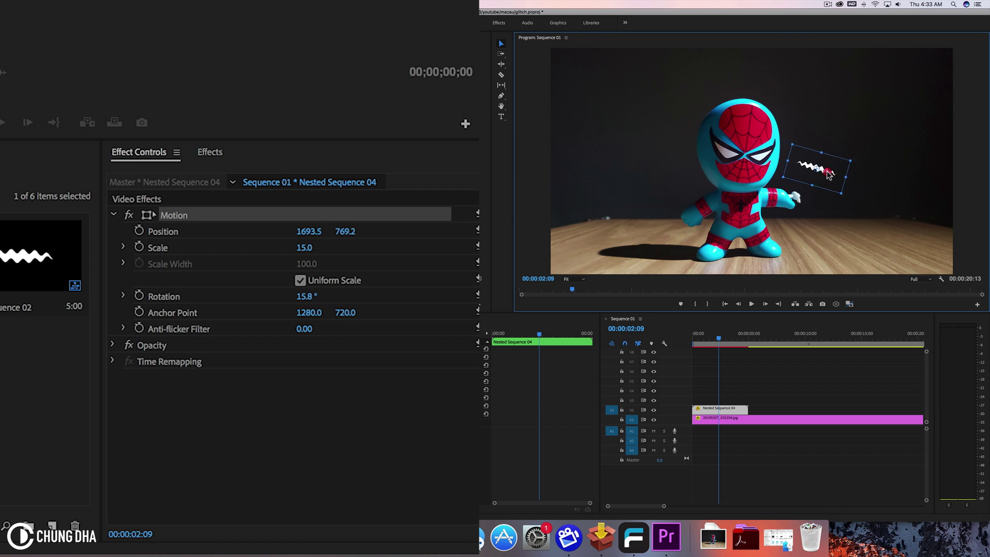
left_click_drag(829, 174, 832, 185)
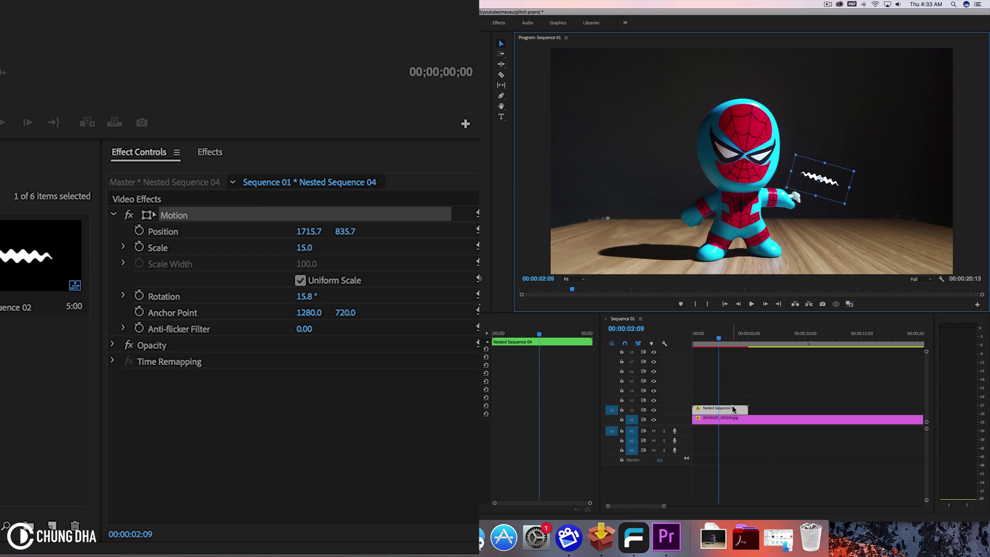
- Duplicate the squiggle onto higher tracks and raise the copies above the original
left_click_drag(734, 410, 733, 404)
mouse_move(831, 186)
left_mouse_down()
mouse_move(831, 160)
mouse_move(858, 138)
mouse_move(837, 145)
left_mouse_up()
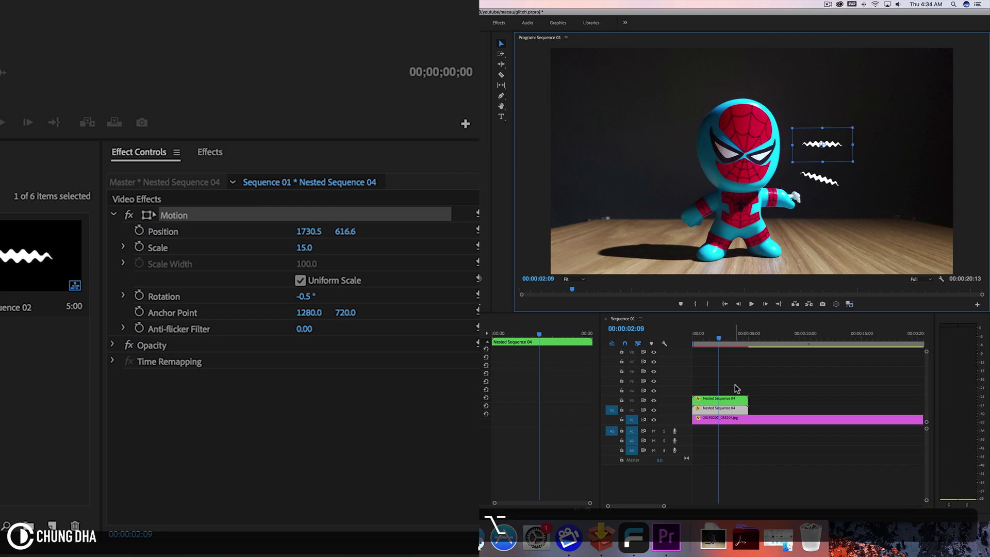
mouse_move(732, 398)
left_mouse_down()
mouse_move(732, 380)
mouse_move(730, 391)
left_mouse_up()
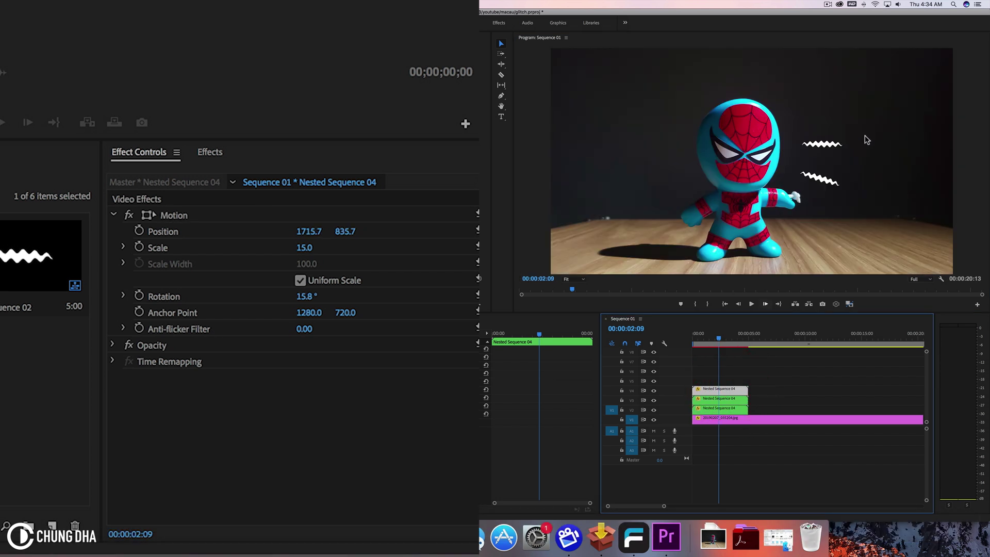
left_click(836, 133)
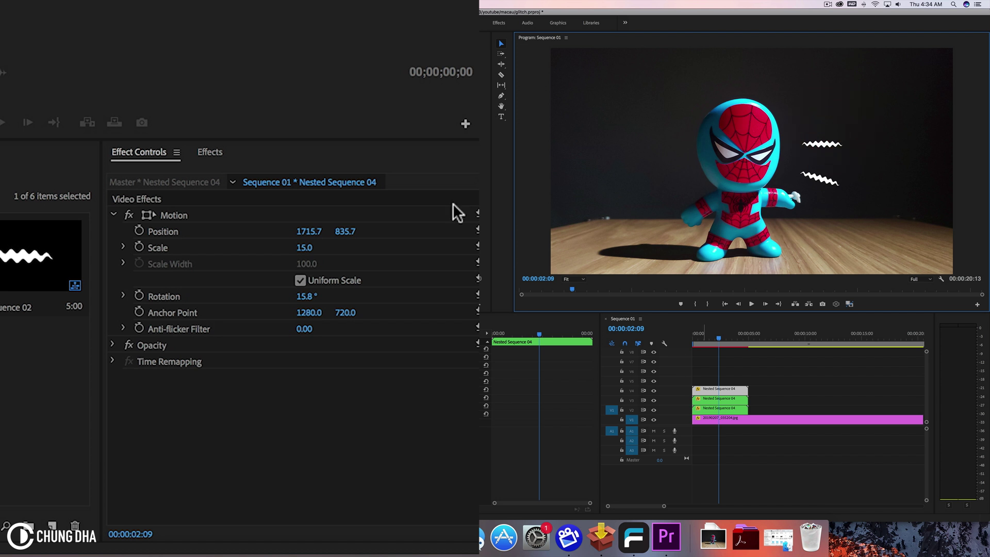
left_click(192, 214)
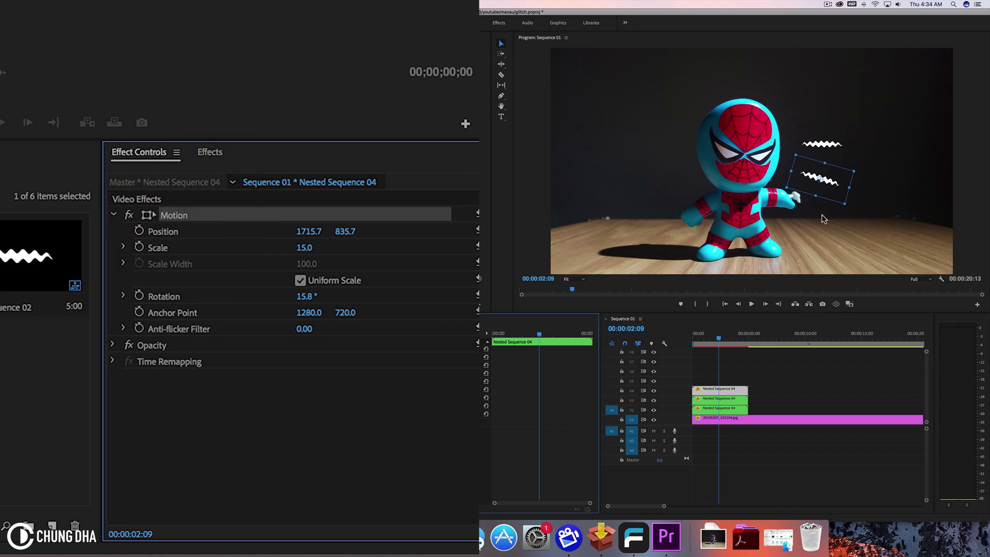
left_click_drag(820, 178, 818, 105)
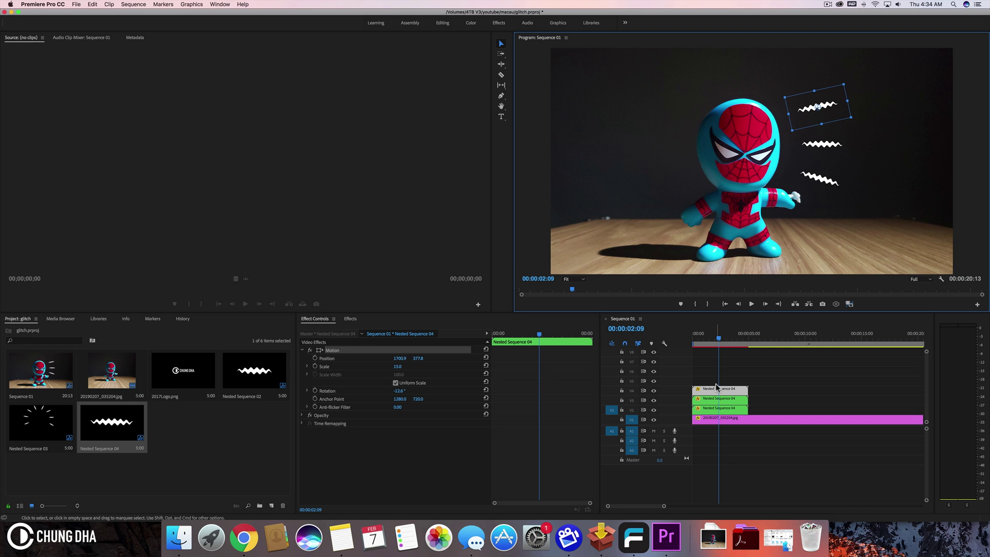
- Add more copies, tilting them outward above and left of the head
left_click_drag(717, 387, 717, 379)
left_click_drag(817, 106, 783, 72)
left_click_drag(797, 37, 780, 61)
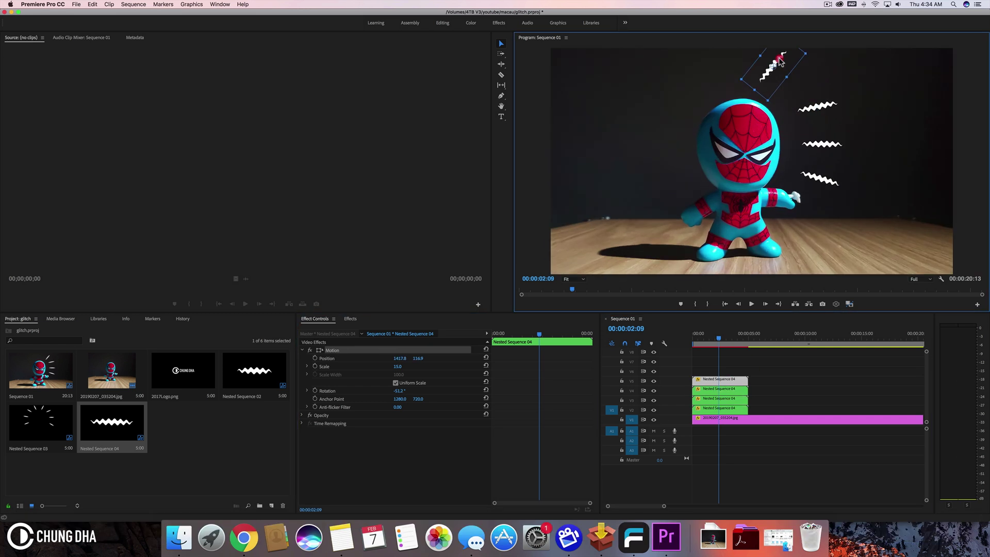
left_click(820, 106)
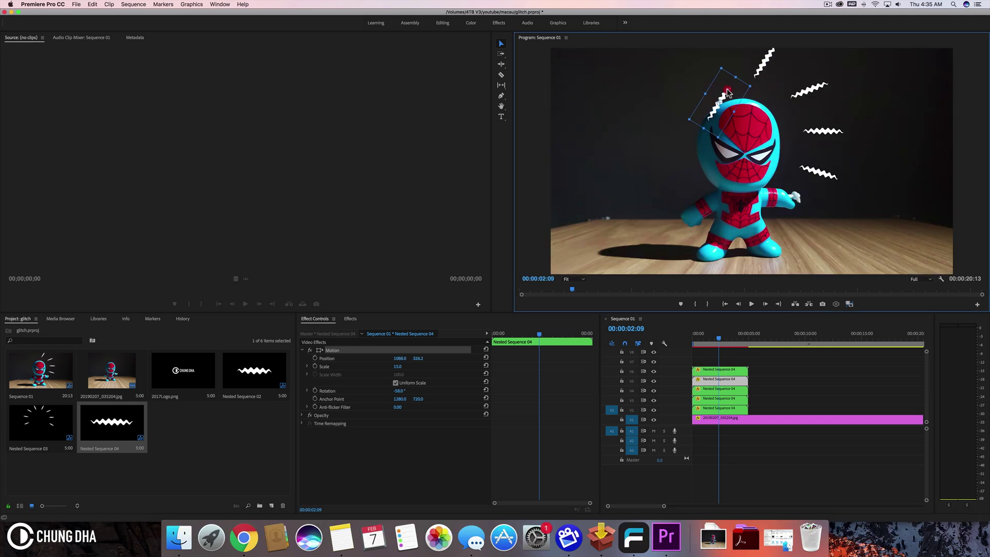
left_click_drag(727, 93, 712, 54)
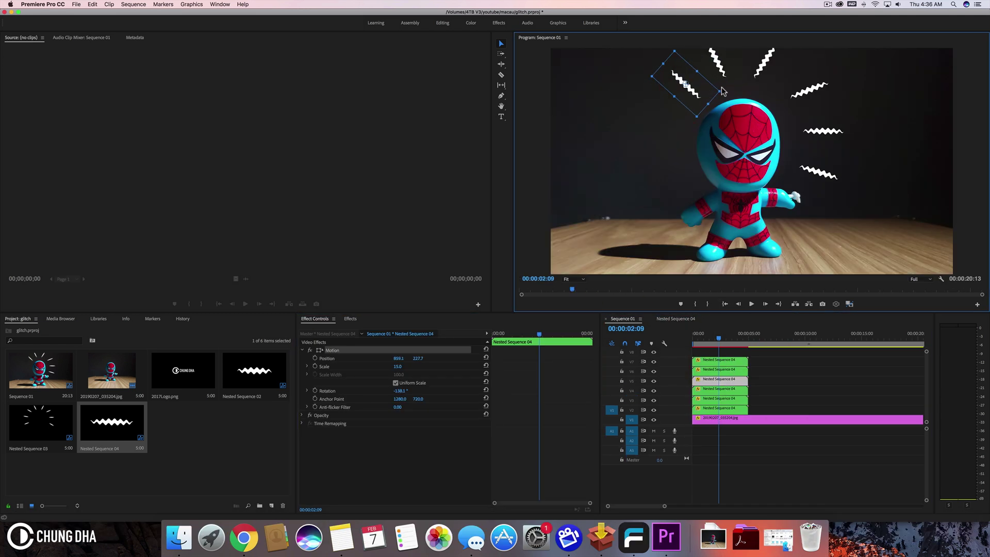
mouse_move(678, 98)
left_mouse_down()
mouse_move(665, 111)
mouse_move(675, 154)
left_mouse_up()
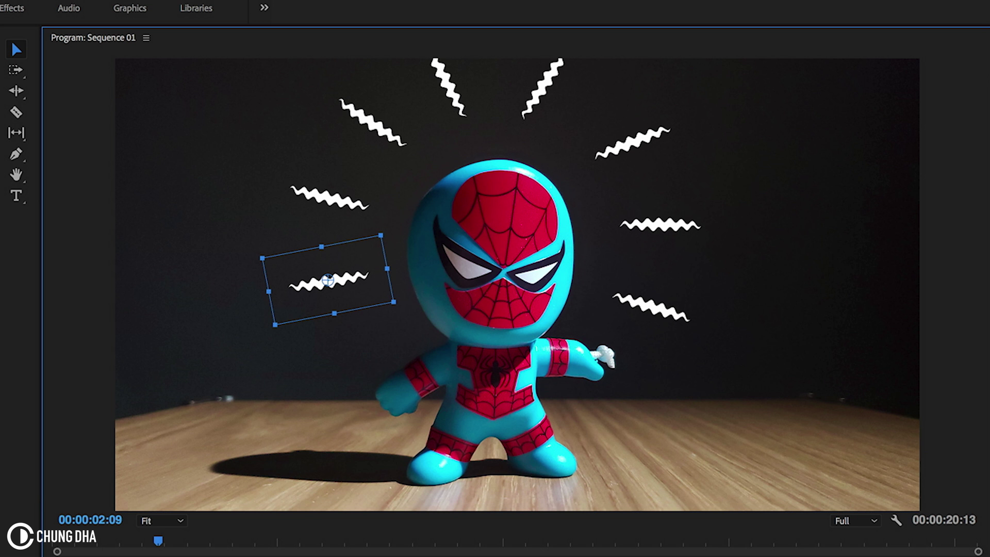
key("Home")
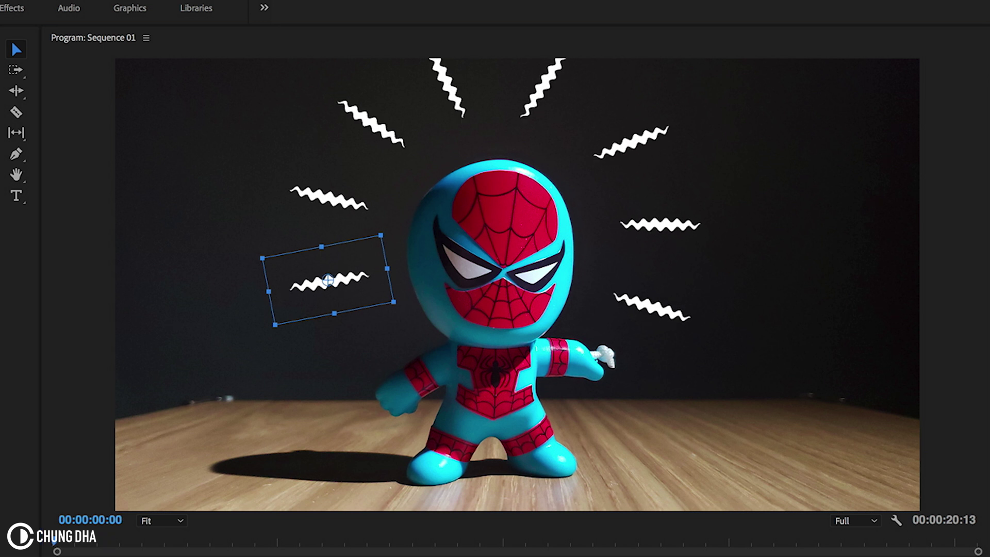
key("space")
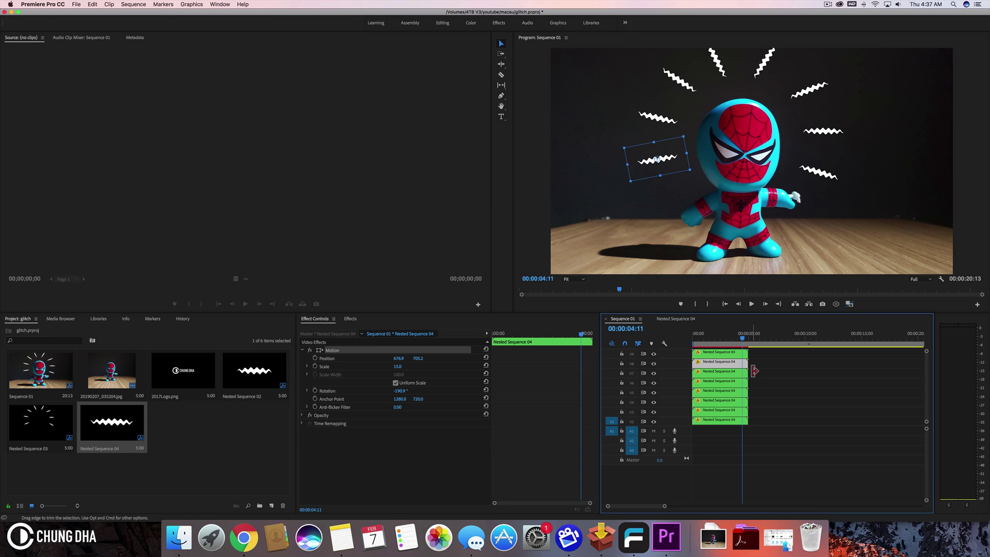
scroll(758, 410, "up", 1)
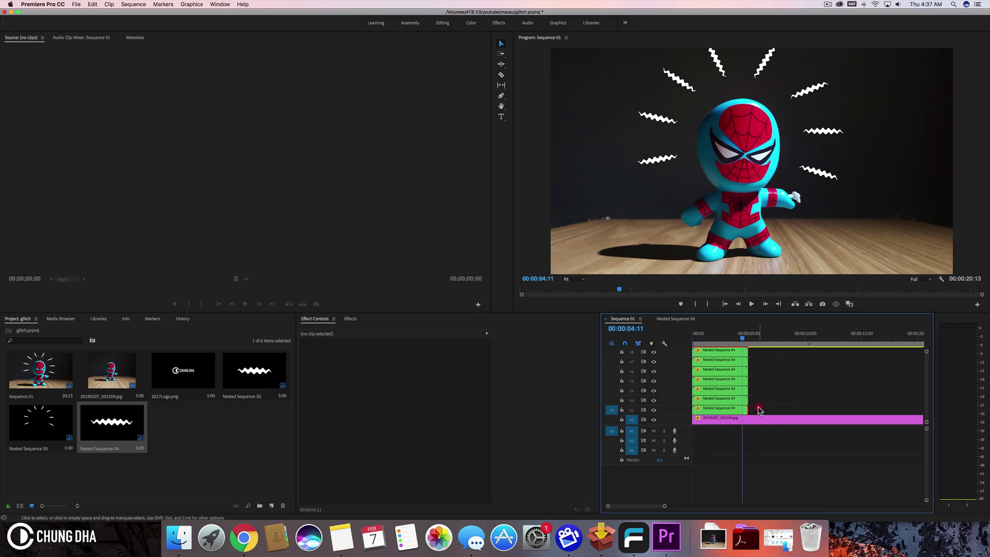
- Nest all the squiggle clips into one clip named Nested Sequence 05
left_click_drag(758, 410, 721, 341)
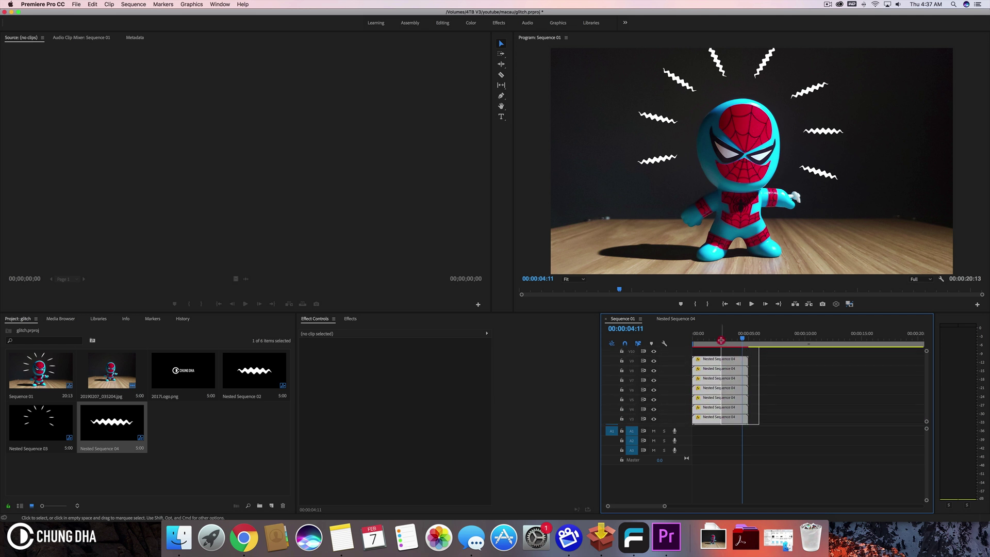
right_click(723, 365)
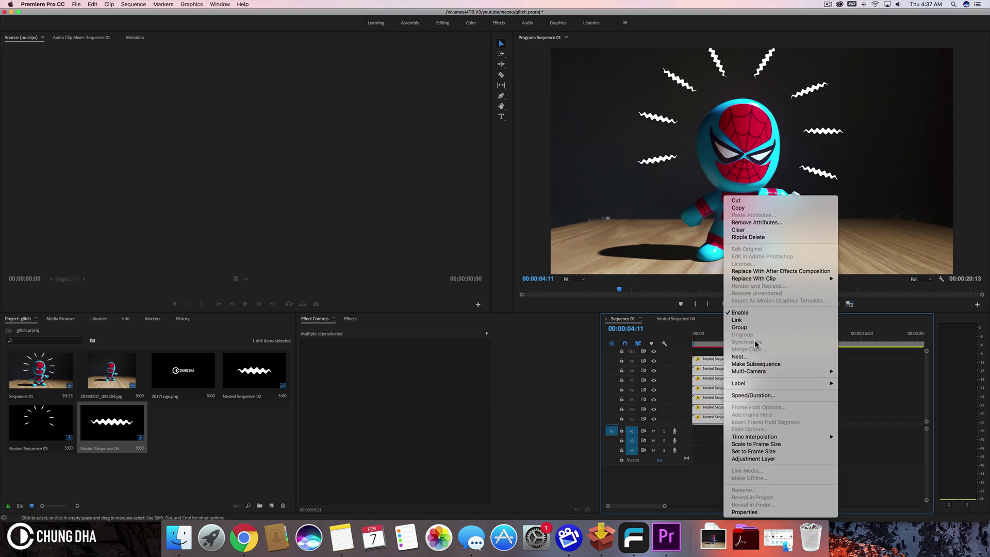
left_click(750, 356)
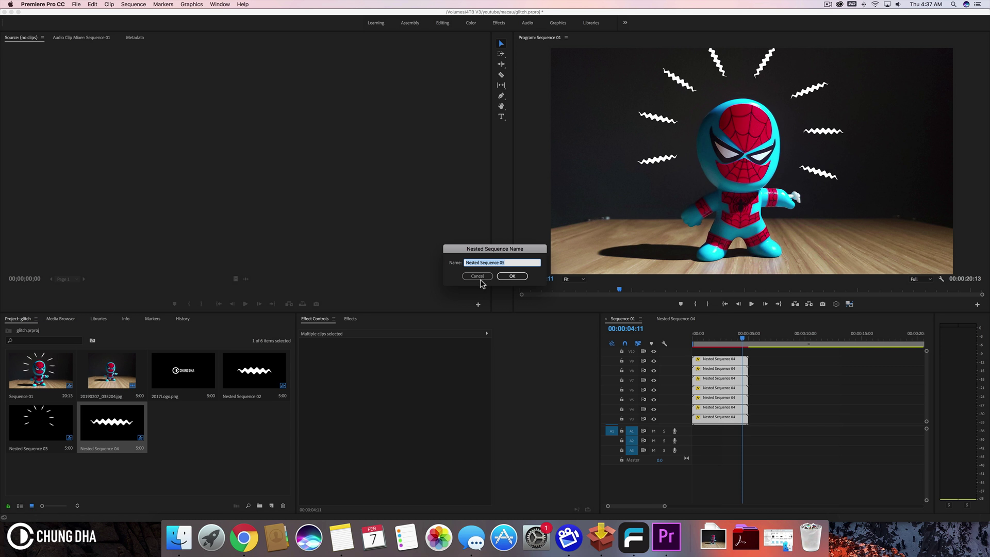
left_click(512, 276)
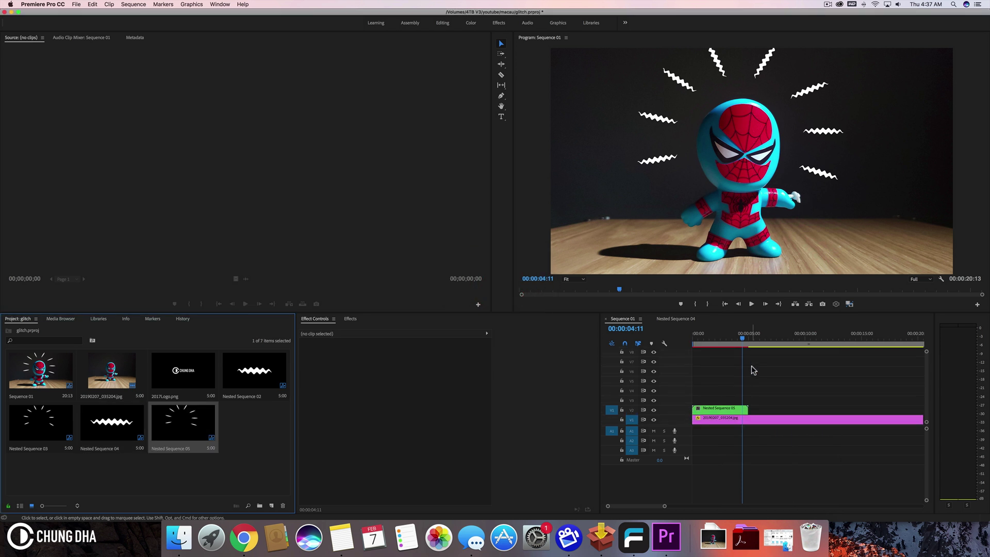
left_click(712, 415)
- Keyframe the ring's Scale from 100 at the start to 78 around 3 seconds, then preview
left_click_drag(742, 337, 679, 338)
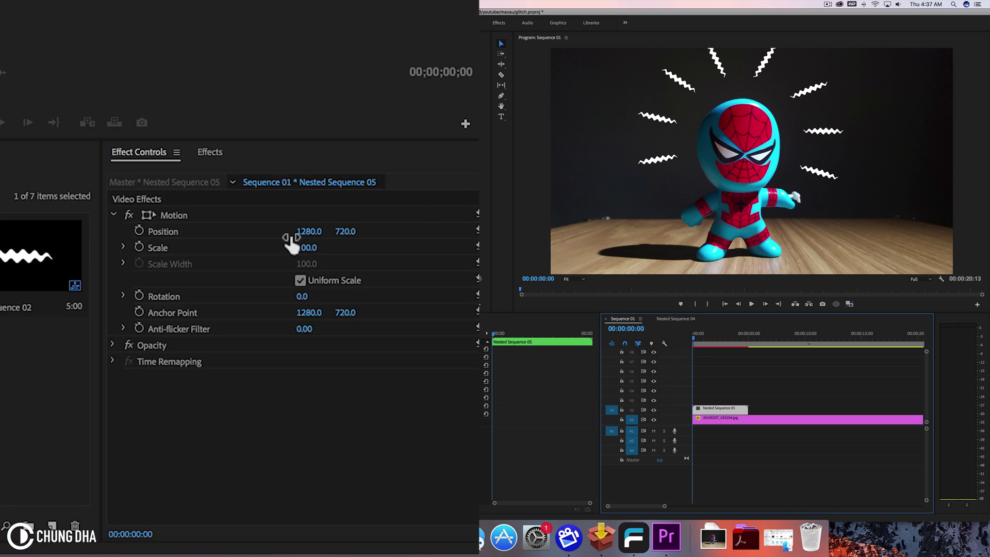
left_click(139, 246)
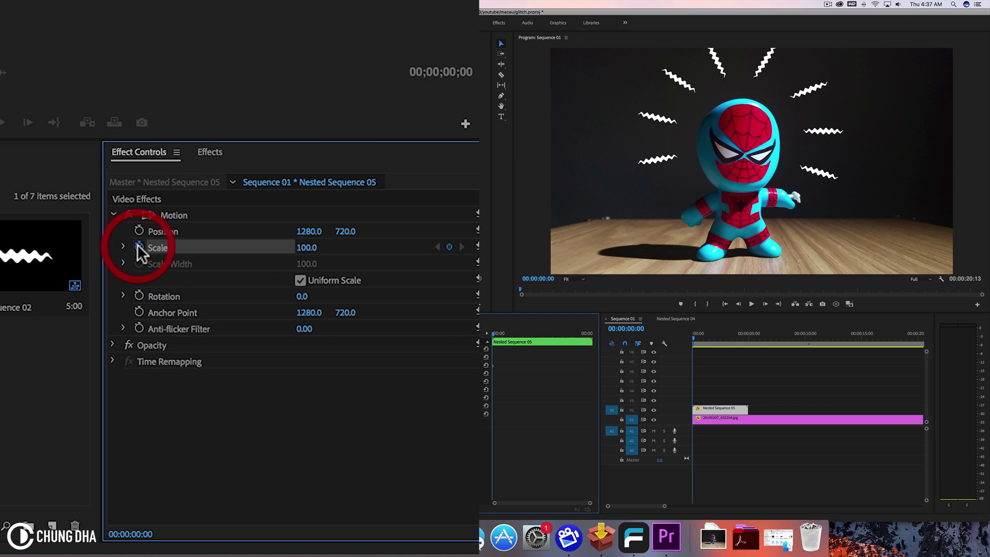
left_click_drag(504, 335, 559, 335)
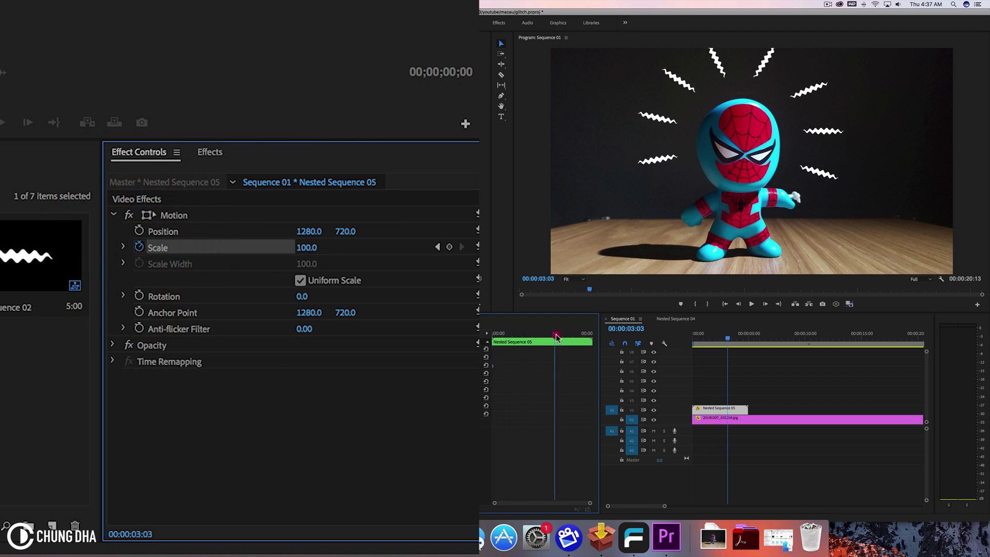
left_click(306, 247)
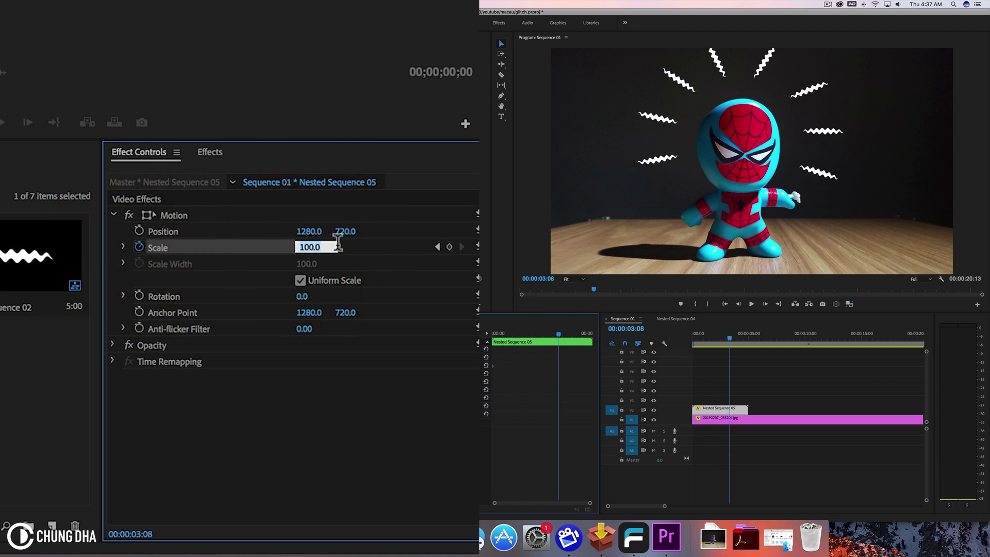
type("86")
key("Return")
left_click_drag(304, 247, 293, 247)
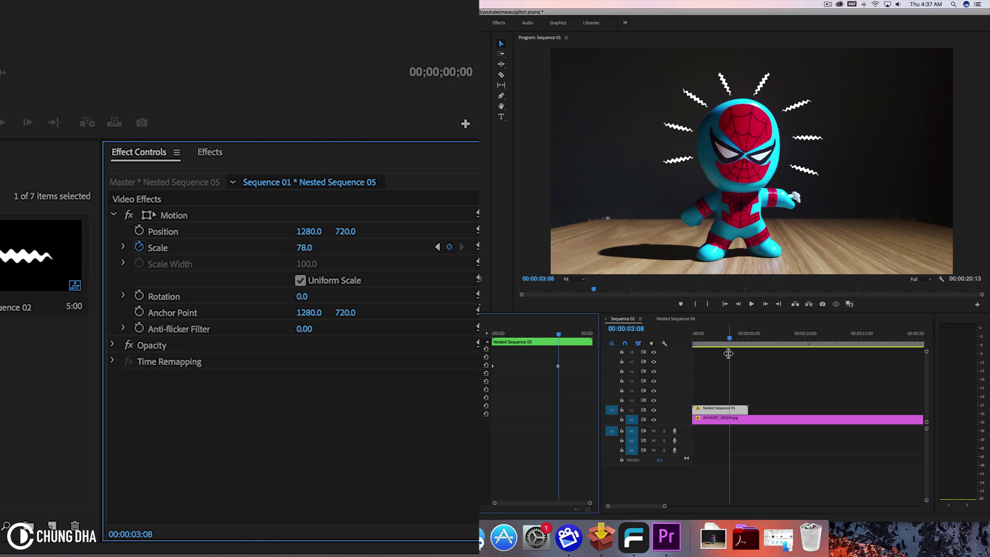
left_click_drag(729, 338, 656, 352)
key("space")
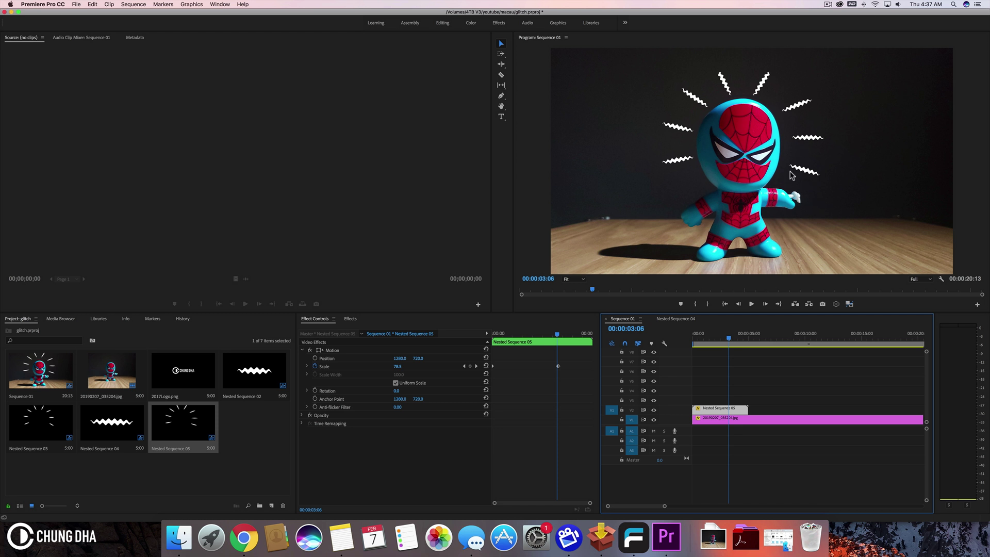
- Duplicate the ring clip onto the track above and apply Tint to the lower copy
left_click(717, 410, "alt")
left_click_drag(717, 409, 718, 401)
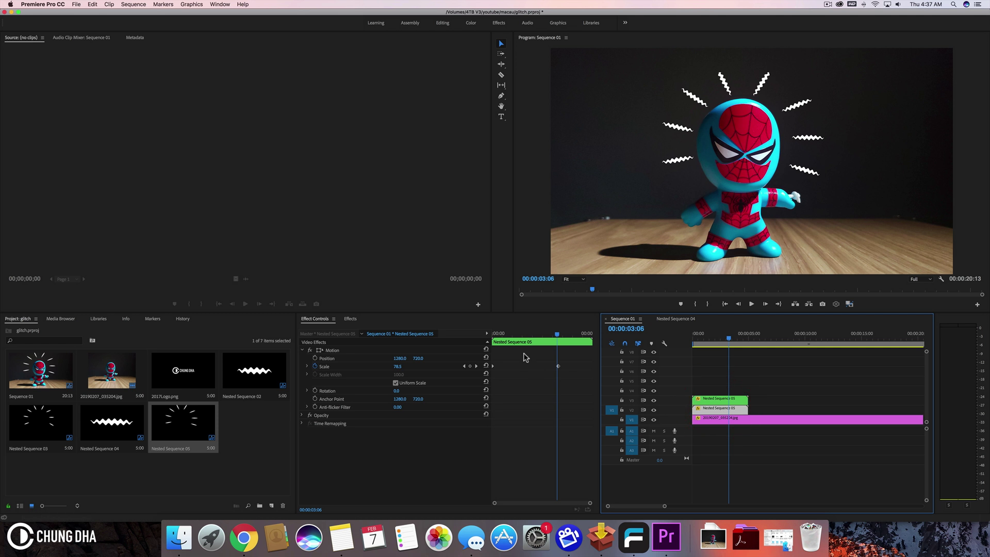
left_click(348, 319)
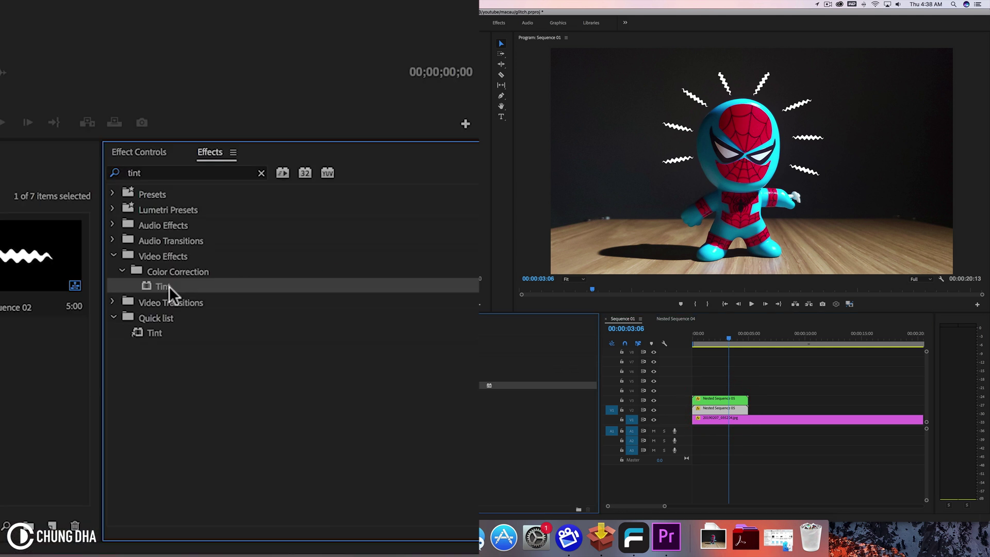
left_click_drag(167, 291, 711, 409)
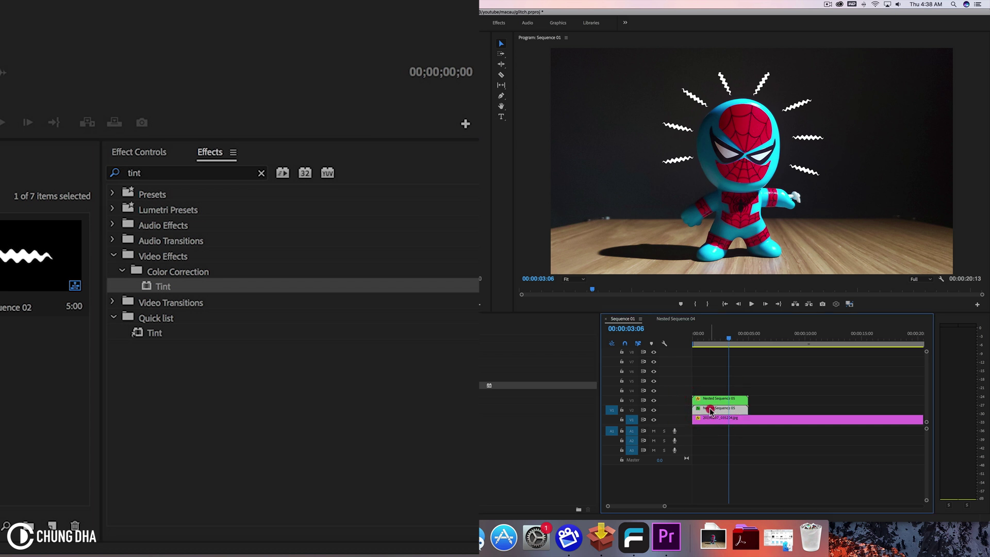
- Set Tint's Map White To to pure red FF0000 and nudge the copy horizontally
left_click(132, 152)
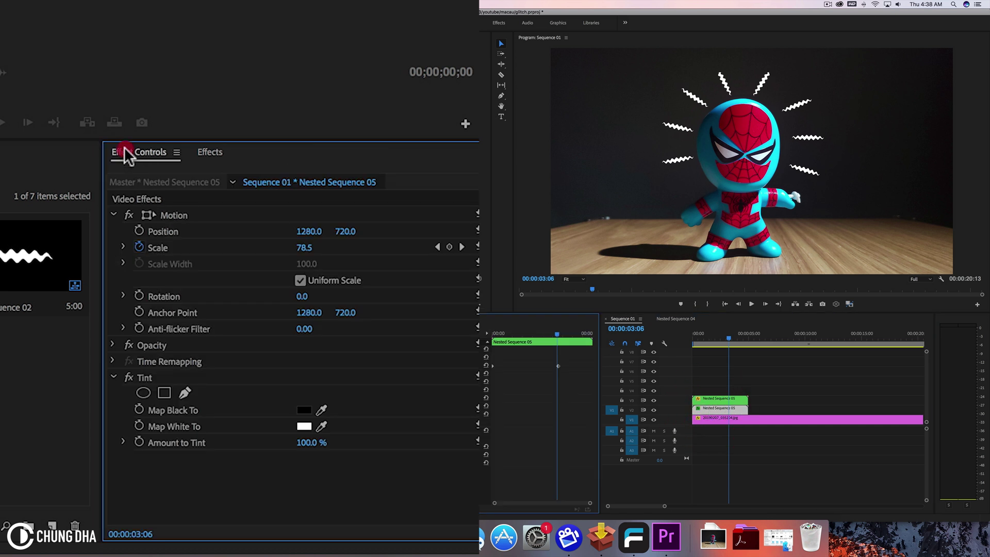
left_click(304, 426)
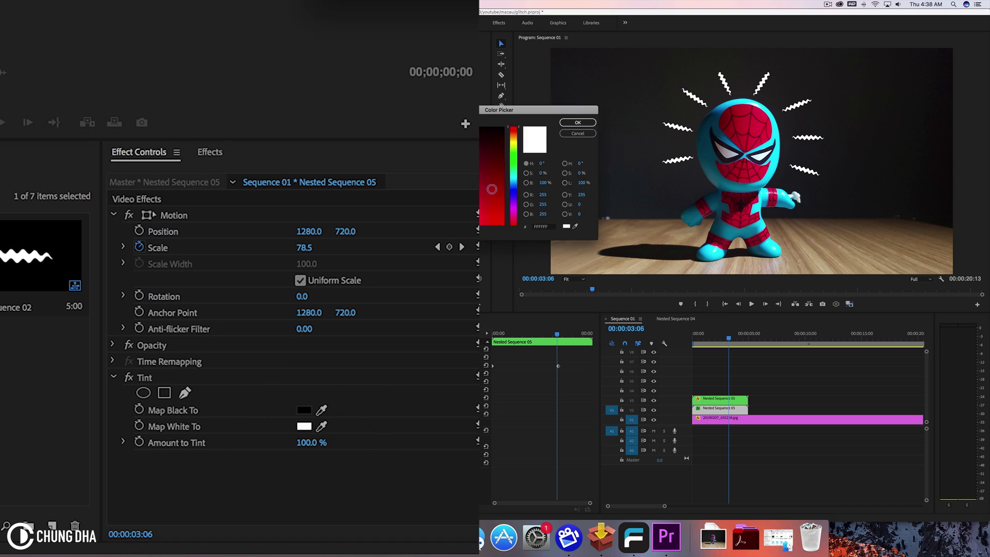
left_click_drag(492, 190, 511, 240)
left_click(576, 122)
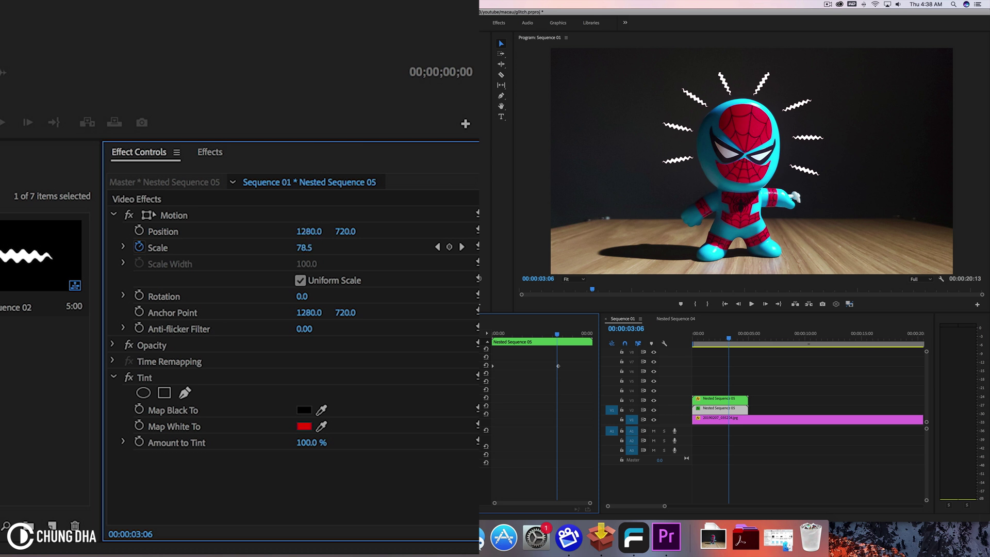
mouse_move(309, 231)
left_mouse_down()
mouse_move(296, 231)
mouse_move(312, 230)
left_mouse_up()
- Shift the red ring's Position to about 1282 × 710 so it fringes the white squiggles
left_click_drag(343, 232, 333, 231)
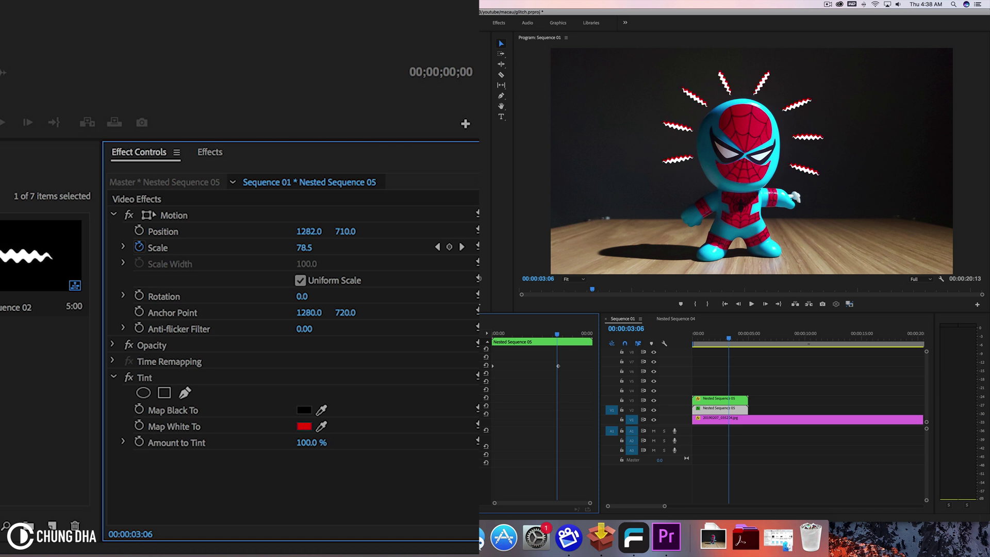